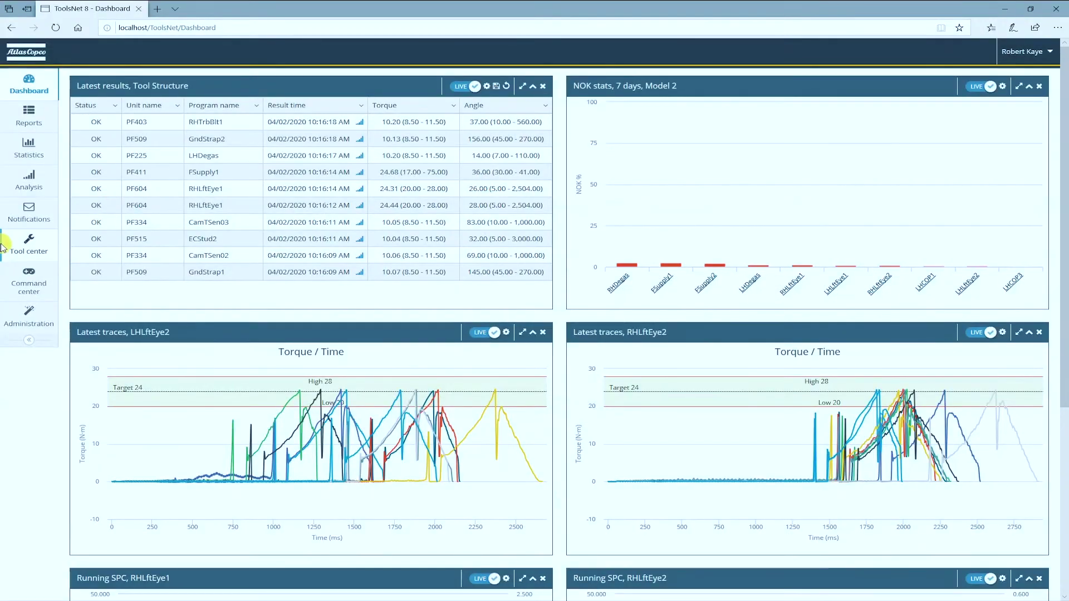
Open the Analysis page from the left sidebar to see its analysis types
left_click(35, 193)
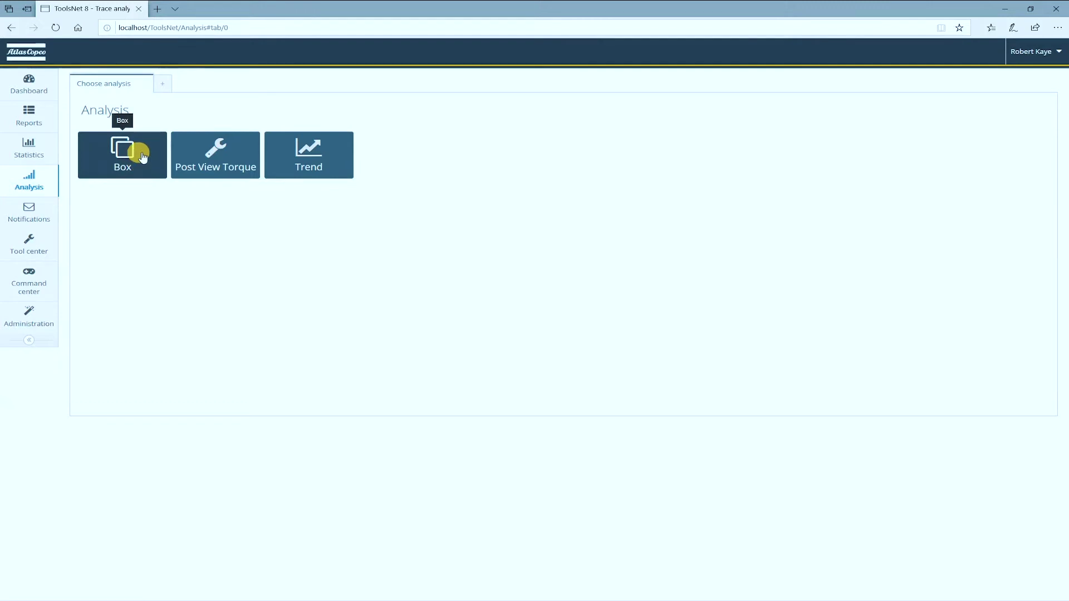
Start a new Box analysis, which opens with date range Today, status OK and Bolt All
left_click(125, 148)
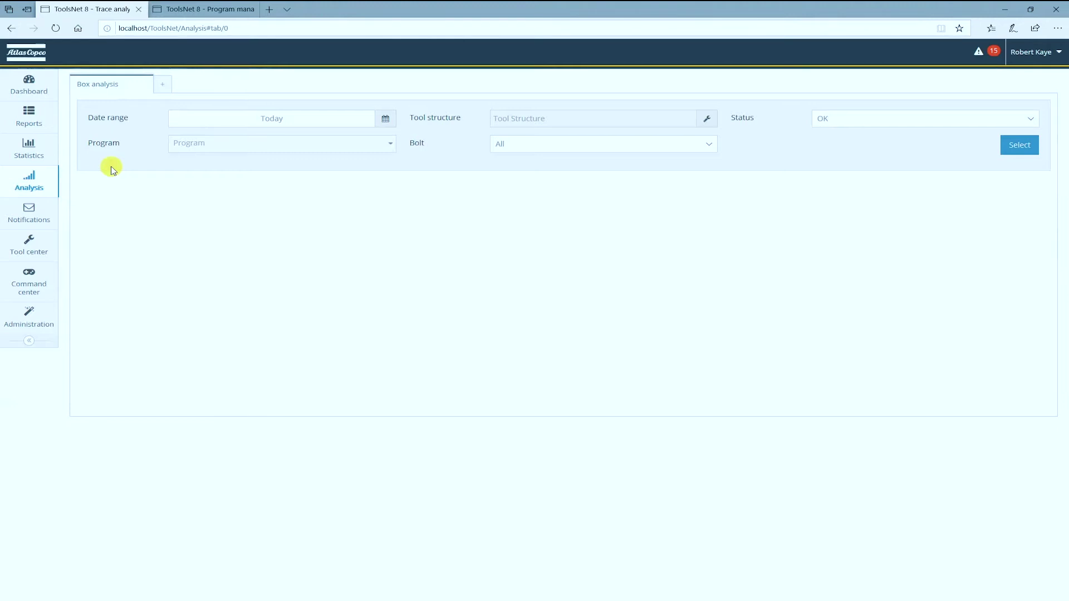
Close the extra browser tab and set the analysis date range to This year
left_click(250, 9)
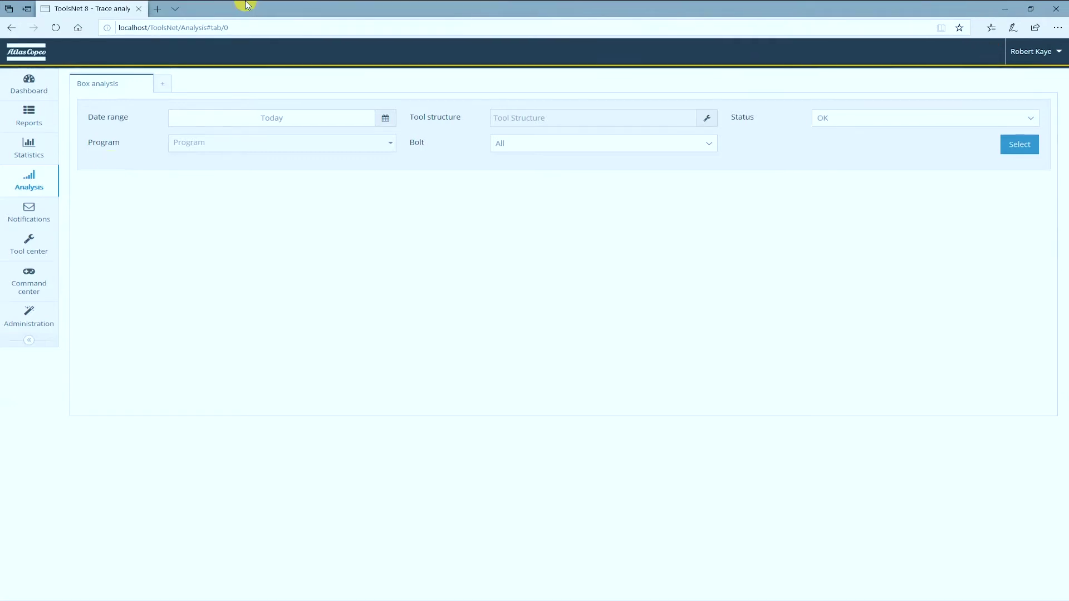
left_click(384, 122)
left_click(227, 230)
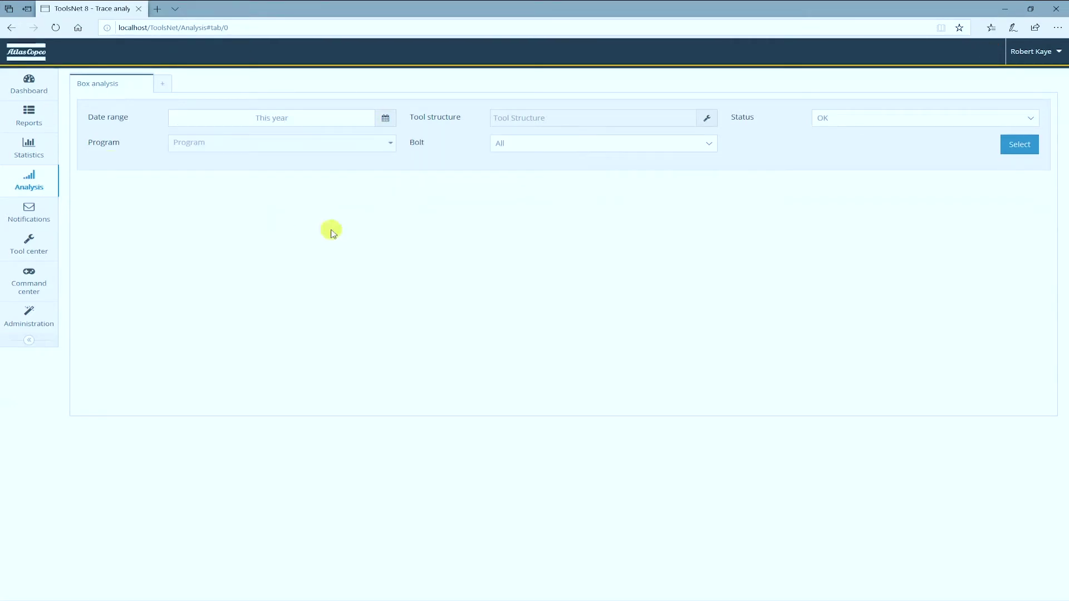
Select tool PF603 under My Plant > Model 2 > LftEye > Left and load its torque-angle chart
left_click(706, 118)
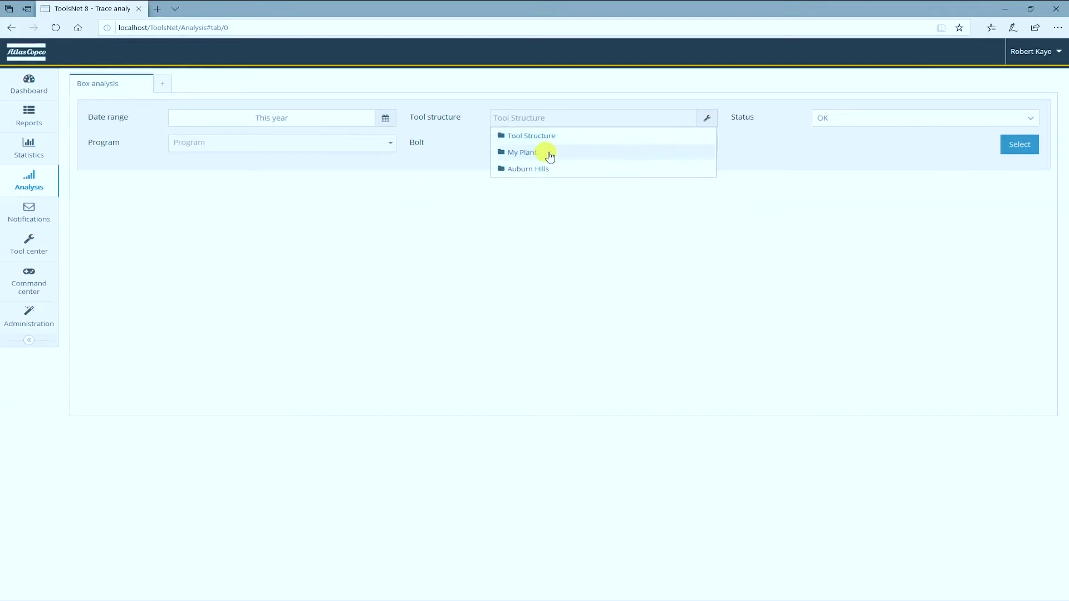
left_click(545, 154)
left_click(561, 168)
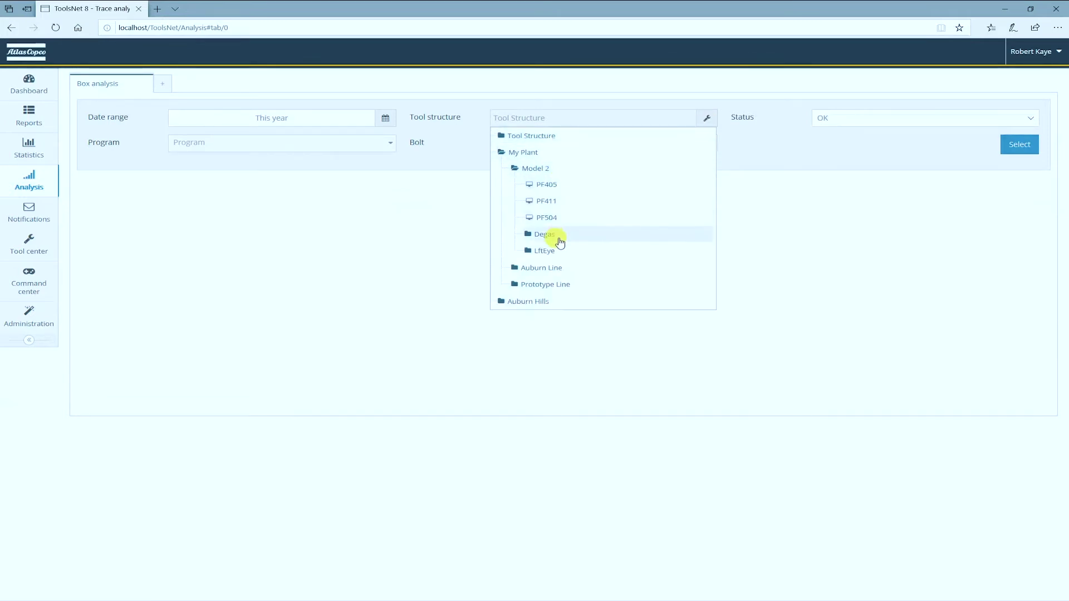
left_click(548, 250)
left_click(569, 273)
left_click(578, 285)
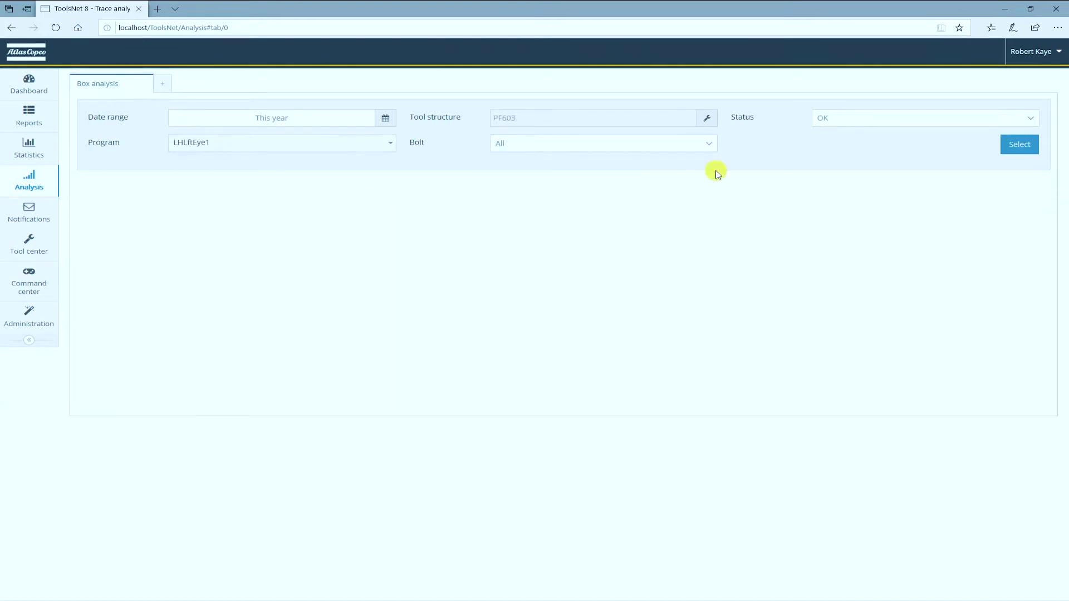
left_click(1014, 147)
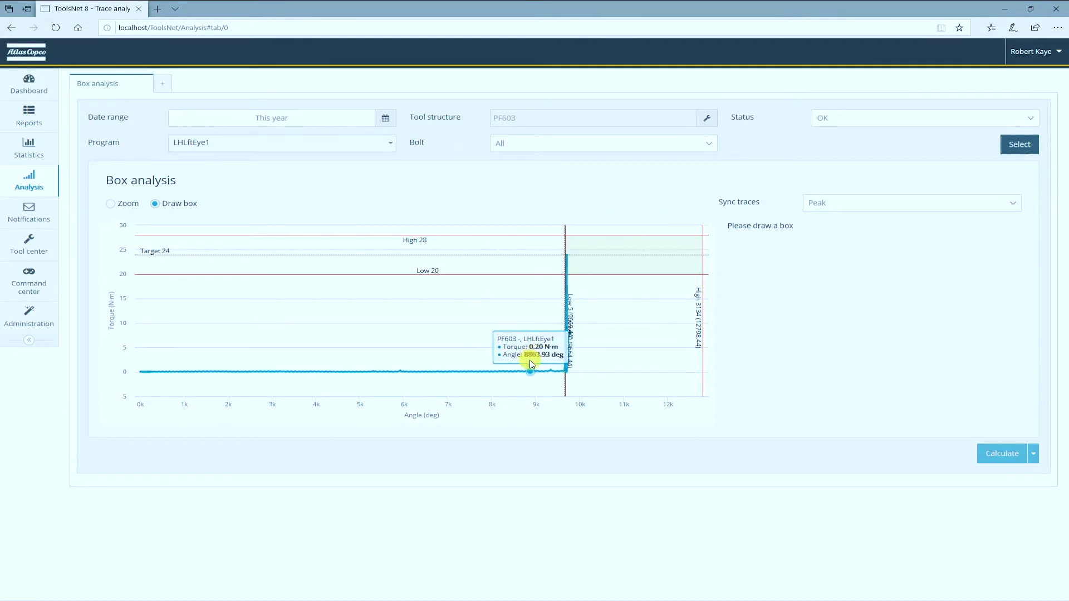
Draw a box over the trace's flat low part, set torque min 2 and angle max 9000, and calculate
mouse_move(538, 359)
left_mouse_down()
mouse_move(449, 321)
mouse_move(375, 317)
mouse_move(334, 291)
mouse_move(306, 310)
left_mouse_up()
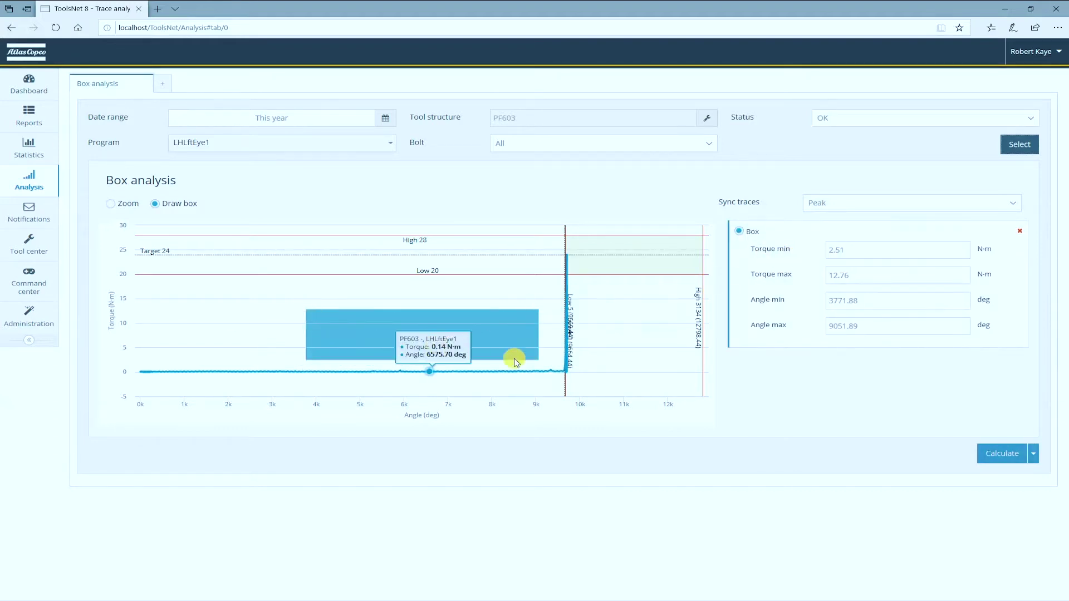
double_click(854, 249)
type("2")
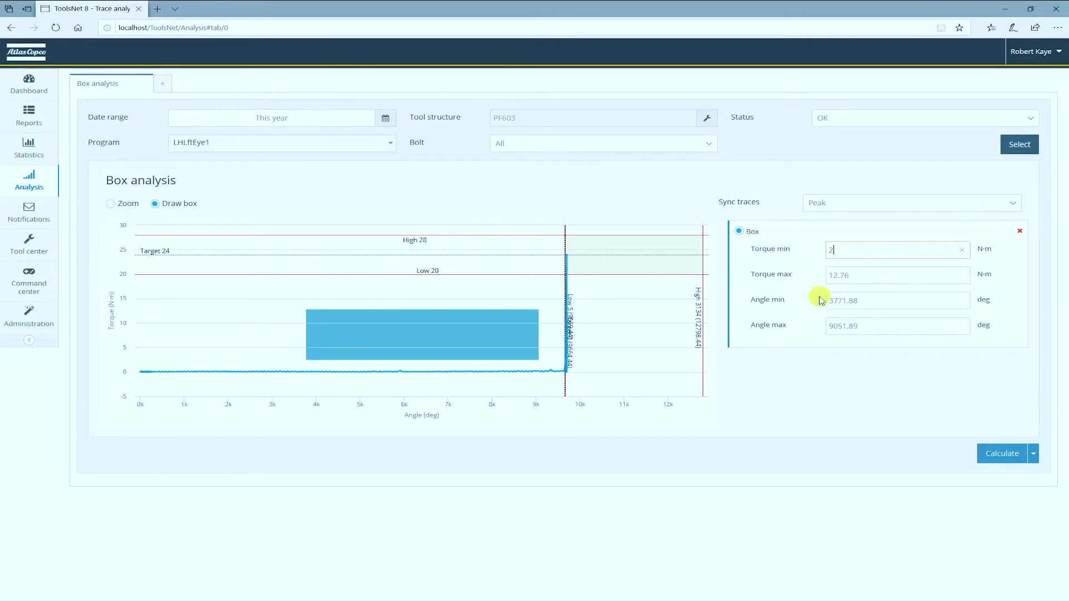
double_click(874, 324)
type("9000")
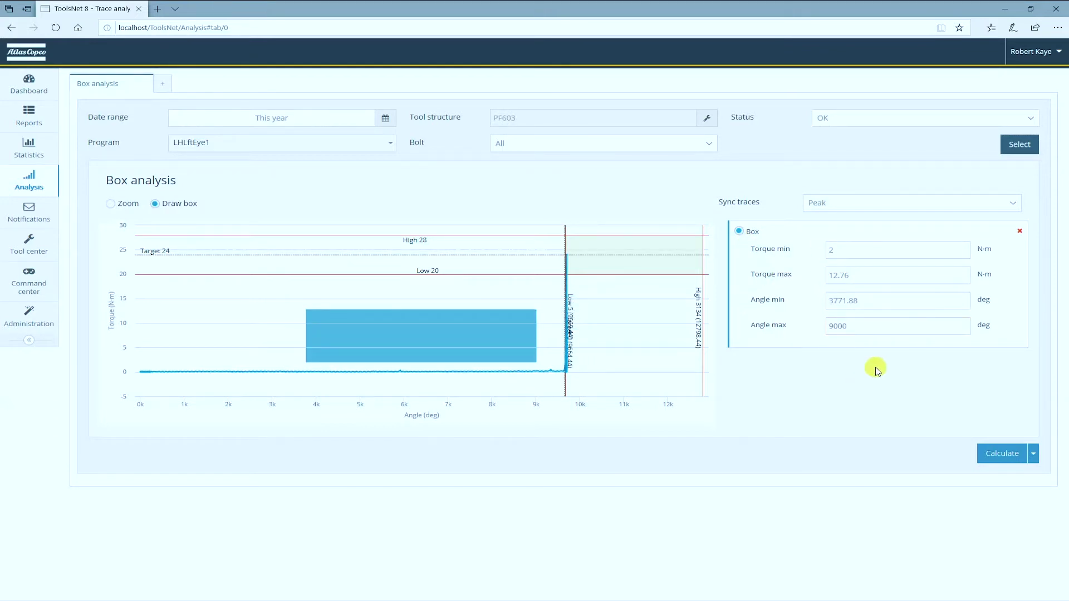
left_click(1001, 456)
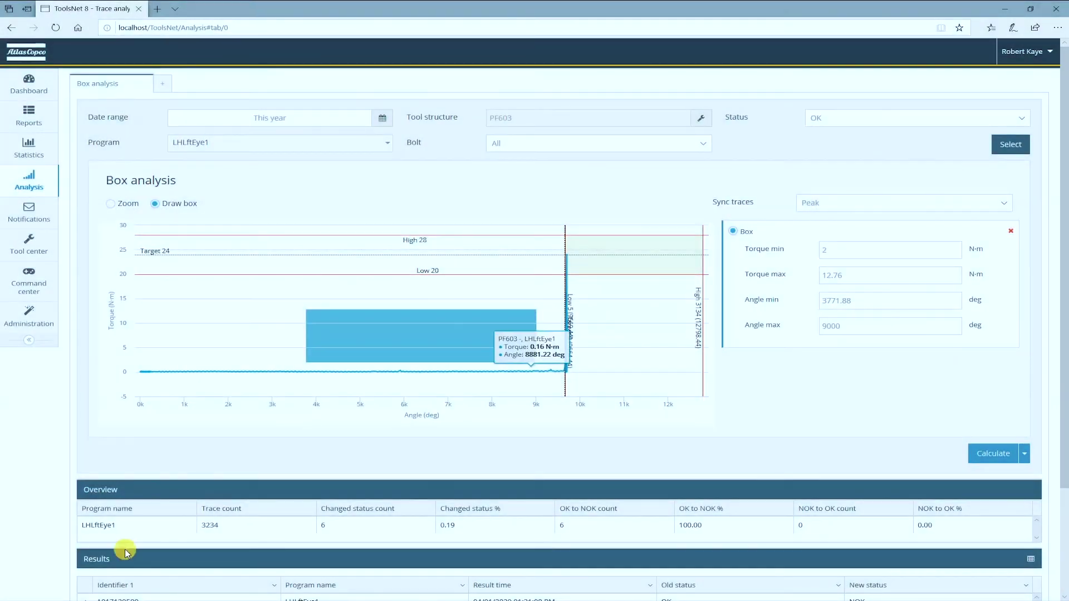
Review the Overview: 3234 traces checked, 6 changed status from OK to NOK
scroll(125, 549, "down", 2)
scroll(148, 474, "down", 1)
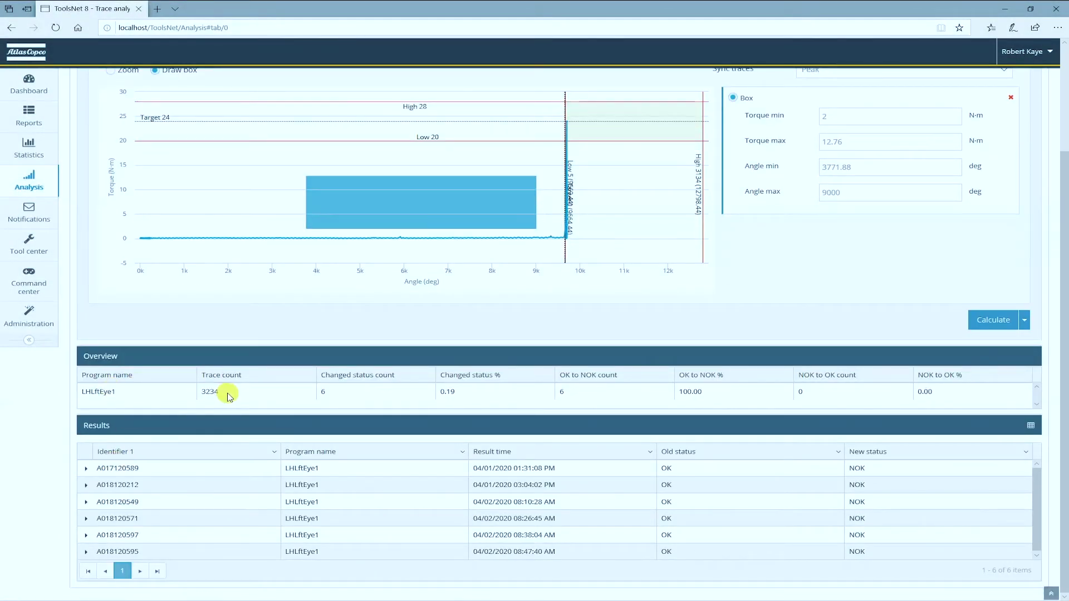
left_click_drag(234, 393, 191, 400)
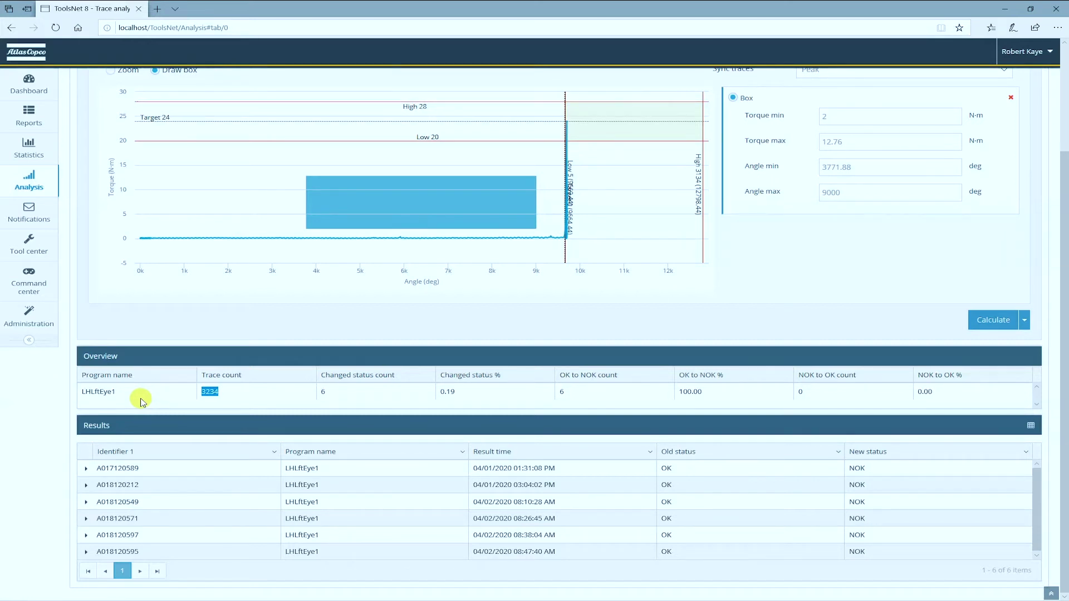
left_click_drag(341, 391, 314, 390)
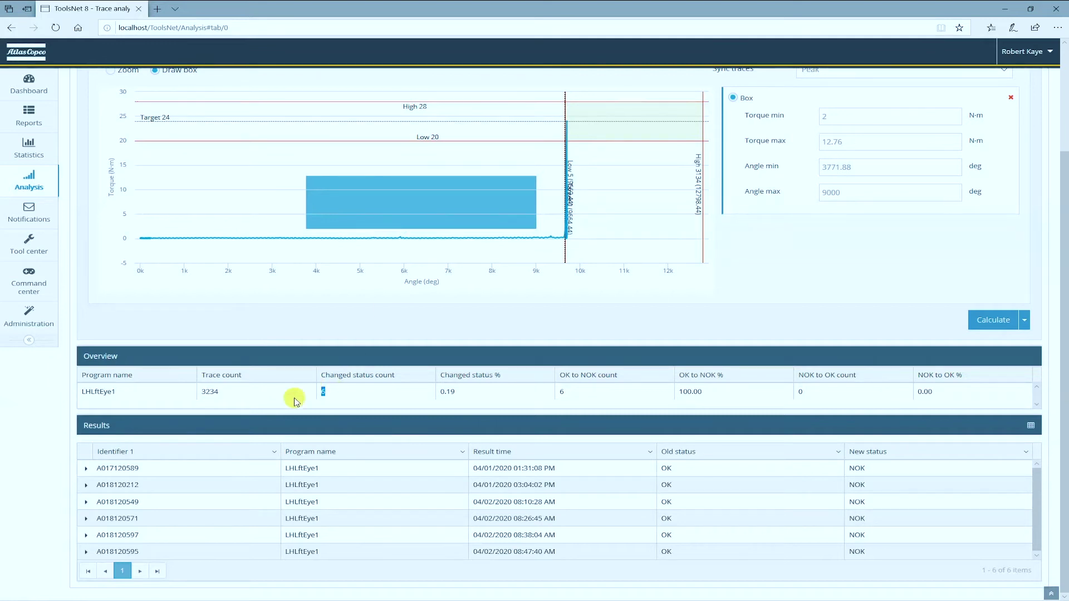
left_click(341, 397)
left_click_drag(340, 397, 294, 395)
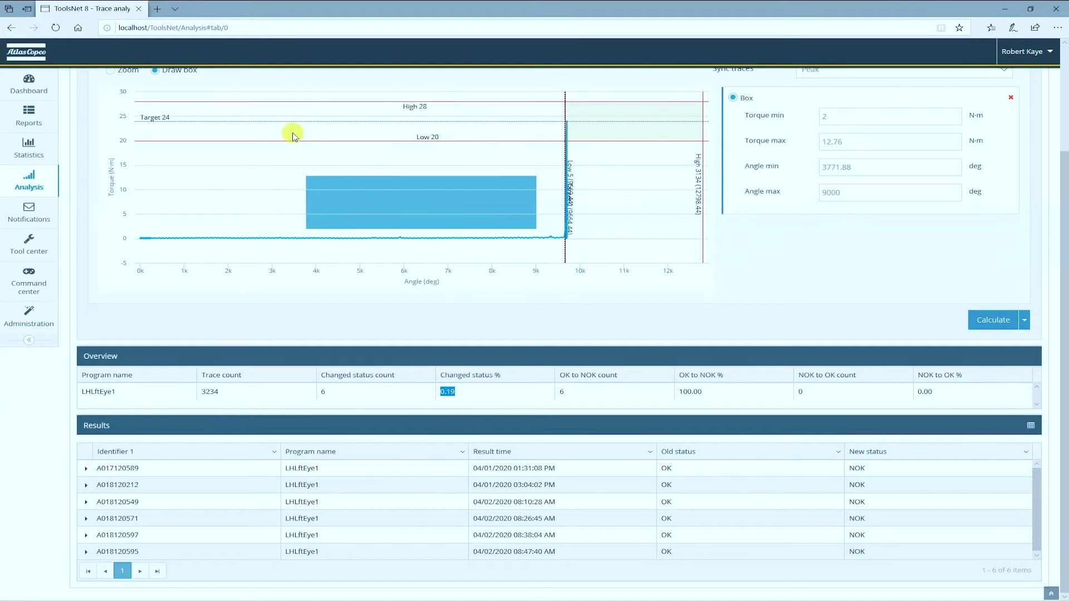
Check the first result's identifier, time and OK-to-NOK status, then expand its trace
double_click(108, 468)
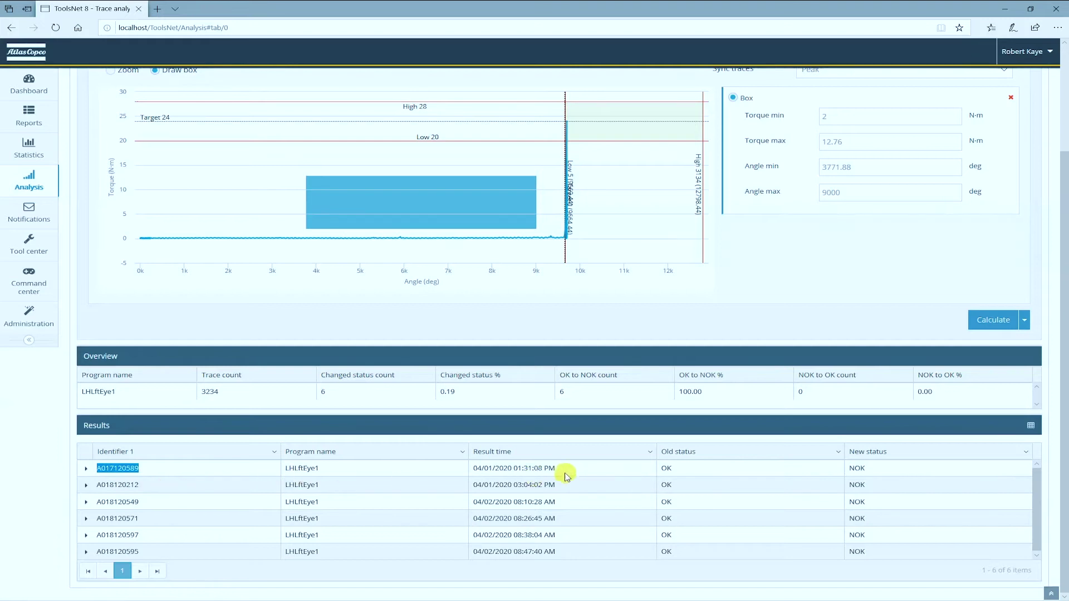
left_click_drag(563, 470, 436, 471)
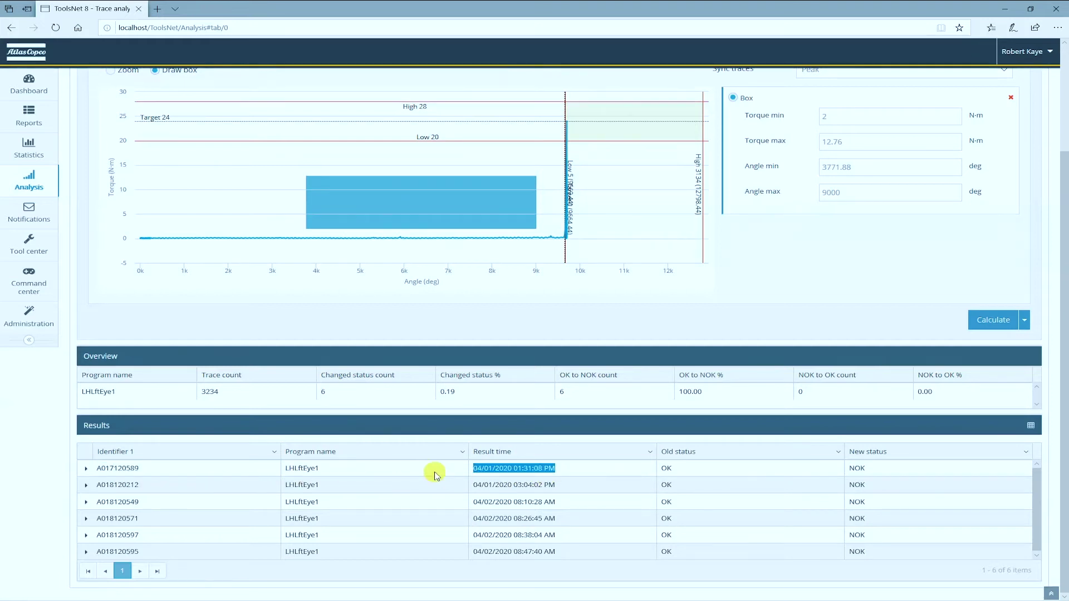
left_click(644, 494)
left_click_drag(688, 471, 649, 469)
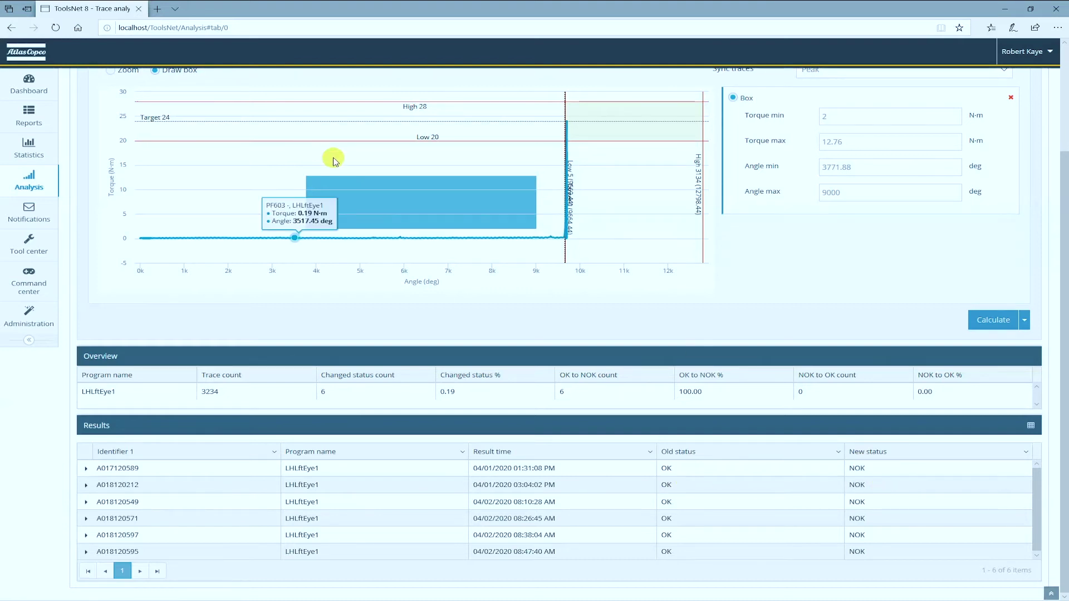
left_click_drag(871, 470, 822, 472)
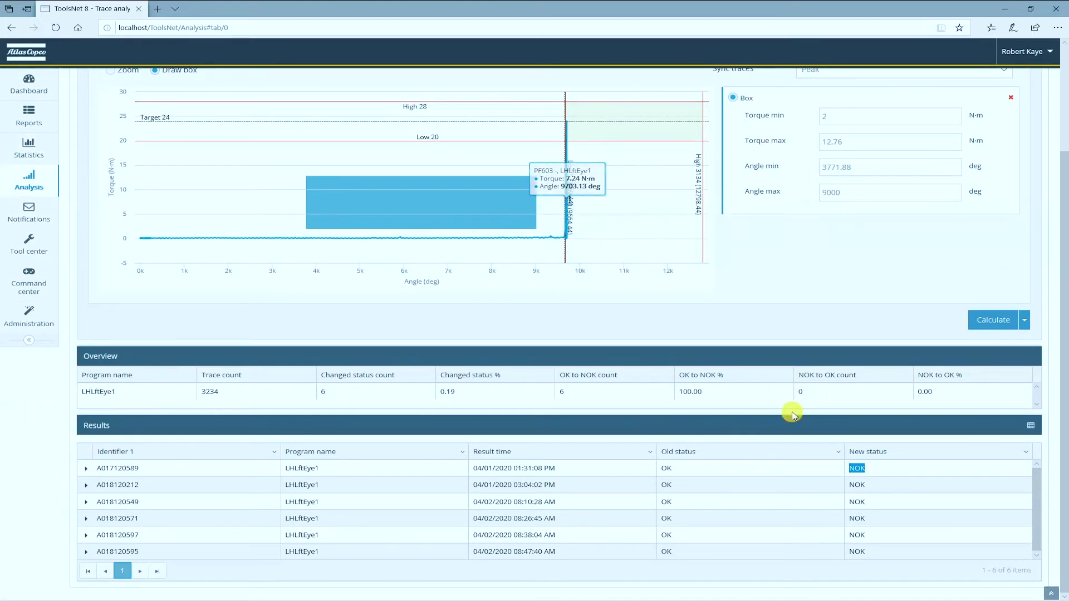
left_click(838, 468)
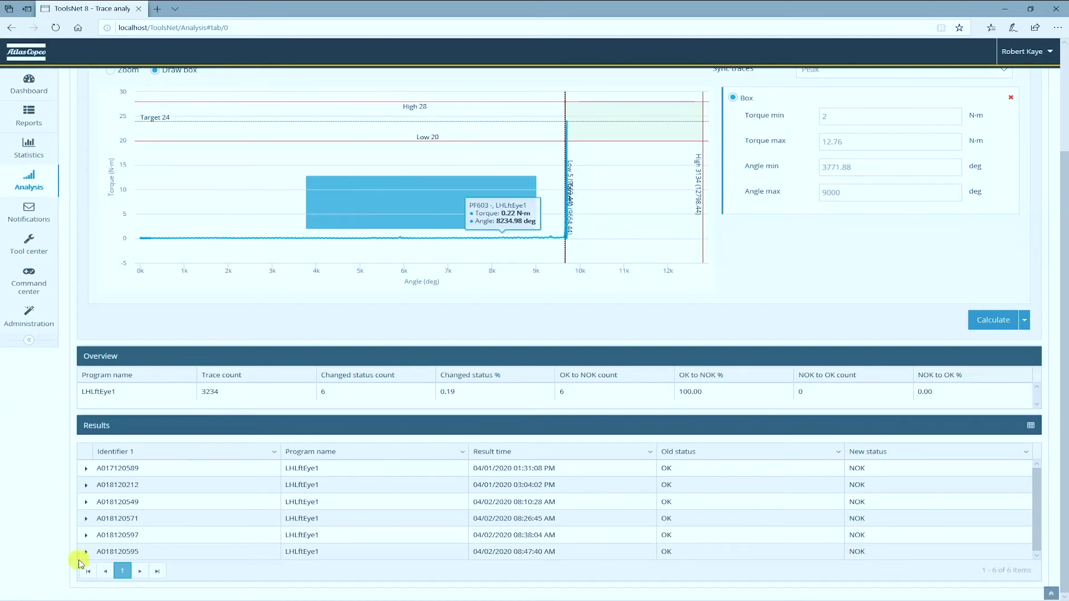
left_click(85, 470)
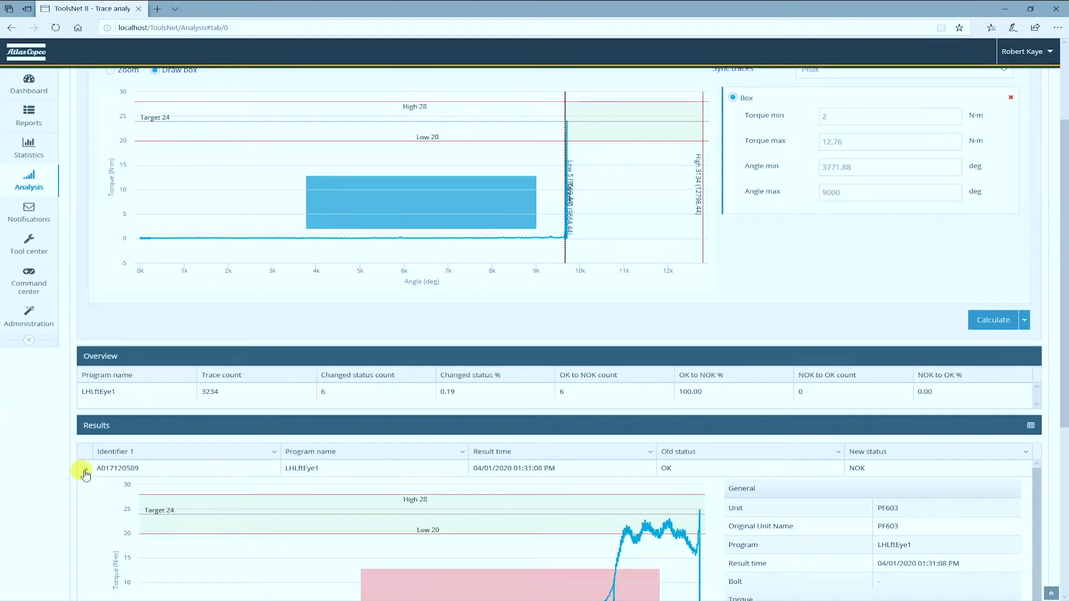
Expand the second result and result A018120549 to view their torque-angle traces
scroll(223, 429, "down", 2)
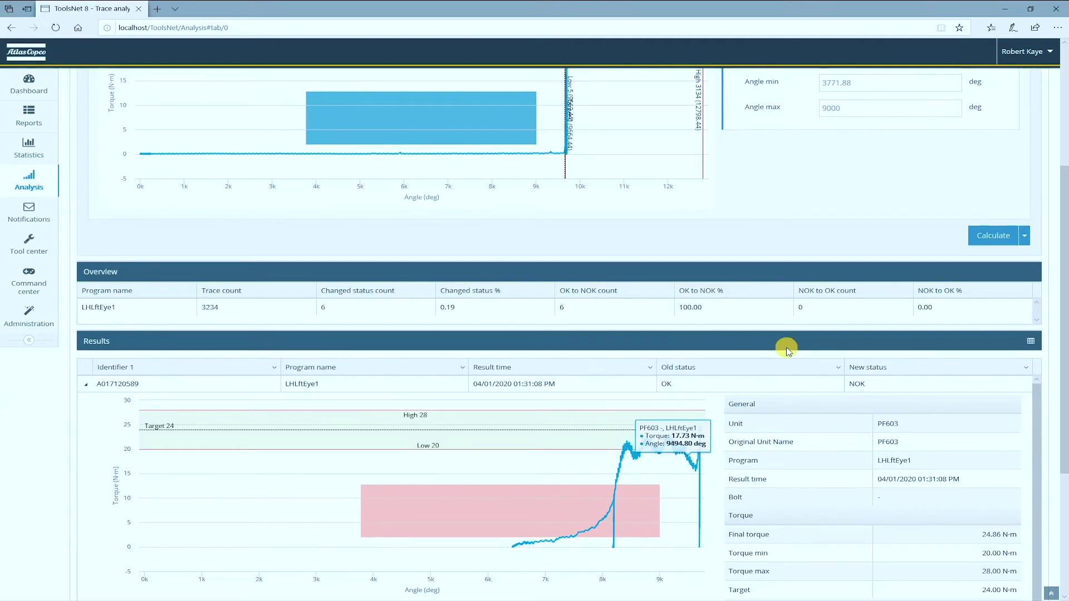
scroll(790, 345, "down", 4)
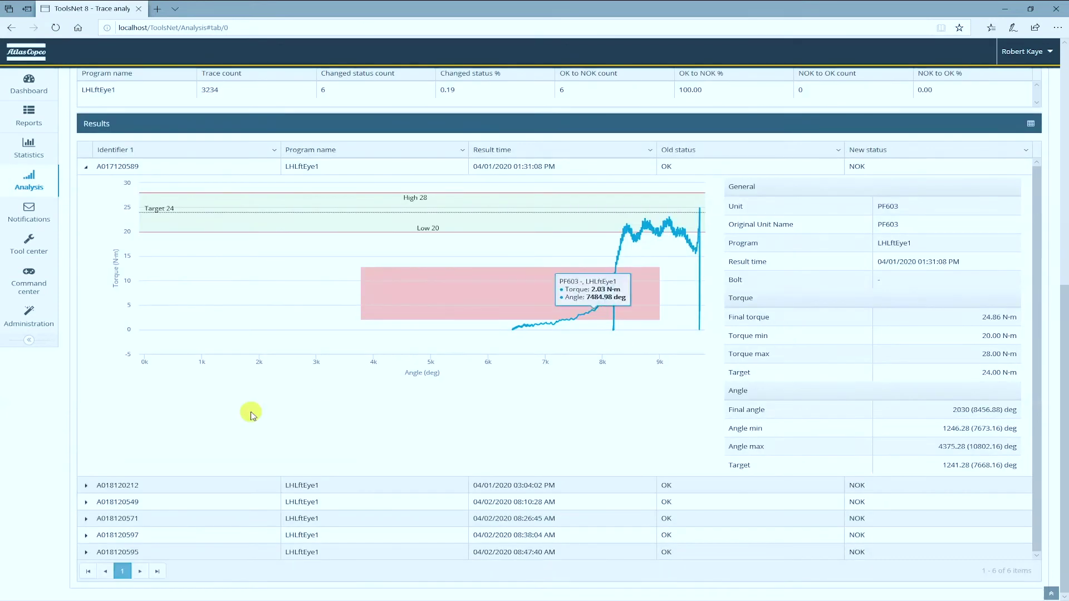
left_click(86, 485)
scroll(256, 413, "down", 2)
scroll(256, 413, "down", 2)
mouse_move(573, 482)
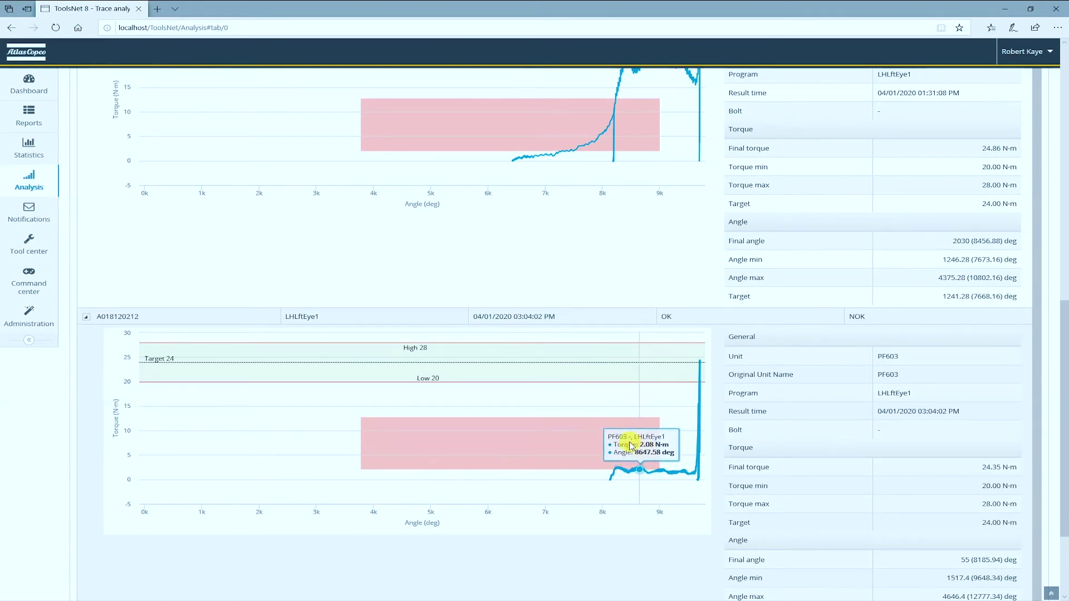
scroll(195, 417, "down", 3)
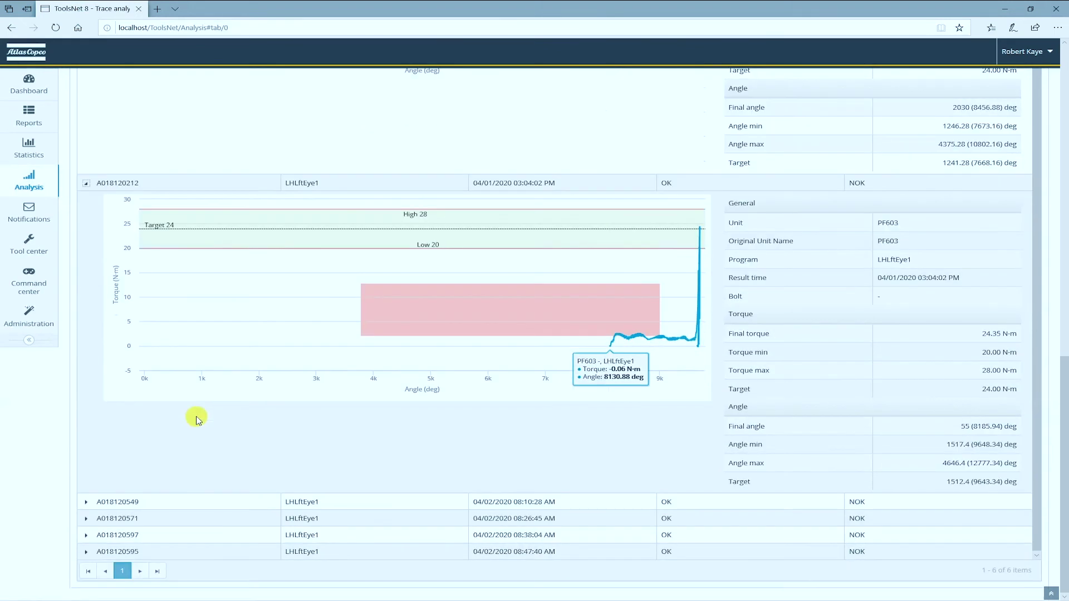
left_click(86, 505)
Expand results A018120571 and A018120597, review their traces against the box, and scroll back up
scroll(401, 426, "down", 4)
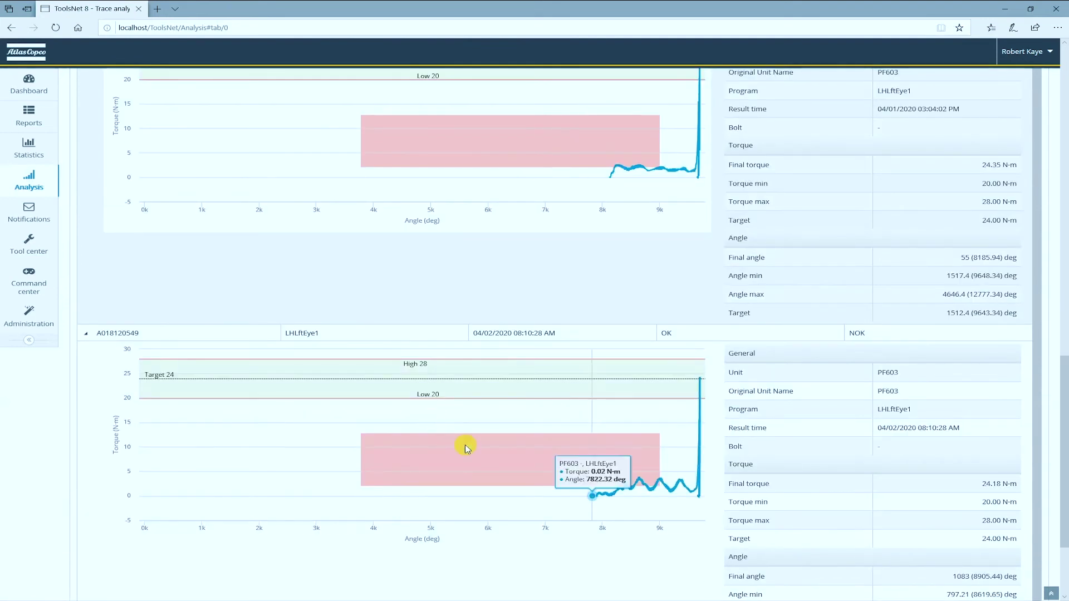
scroll(646, 496, "up", 10)
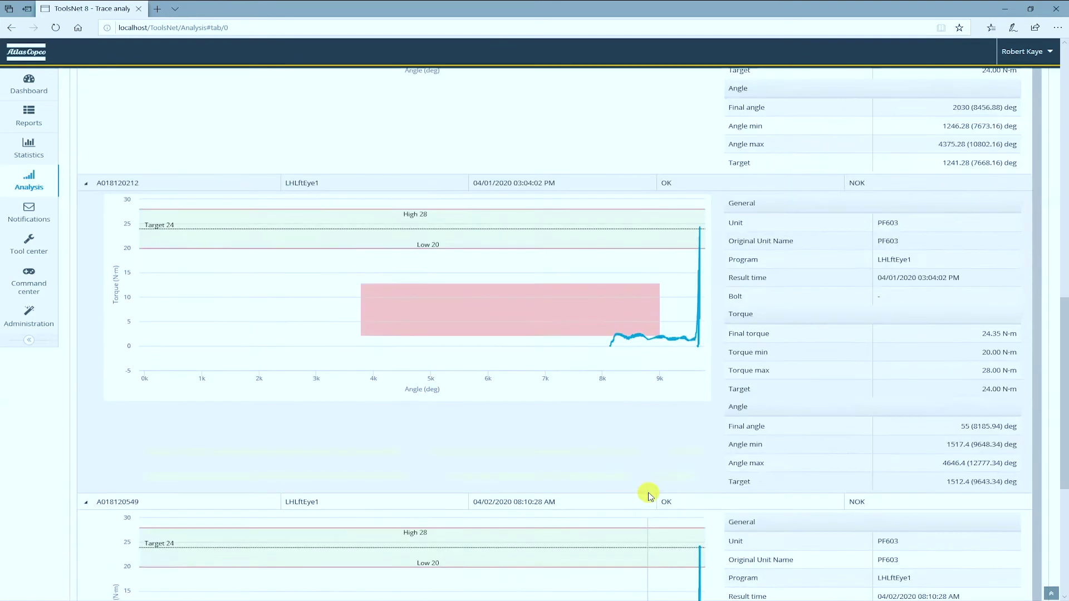
scroll(560, 321, "down", 10)
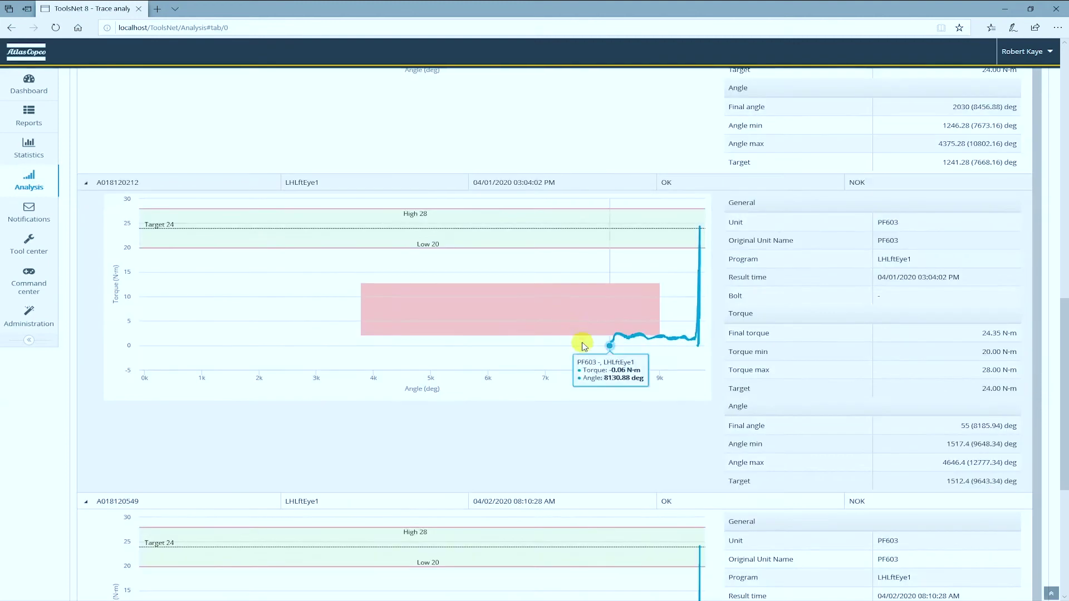
scroll(590, 356, "down", 1)
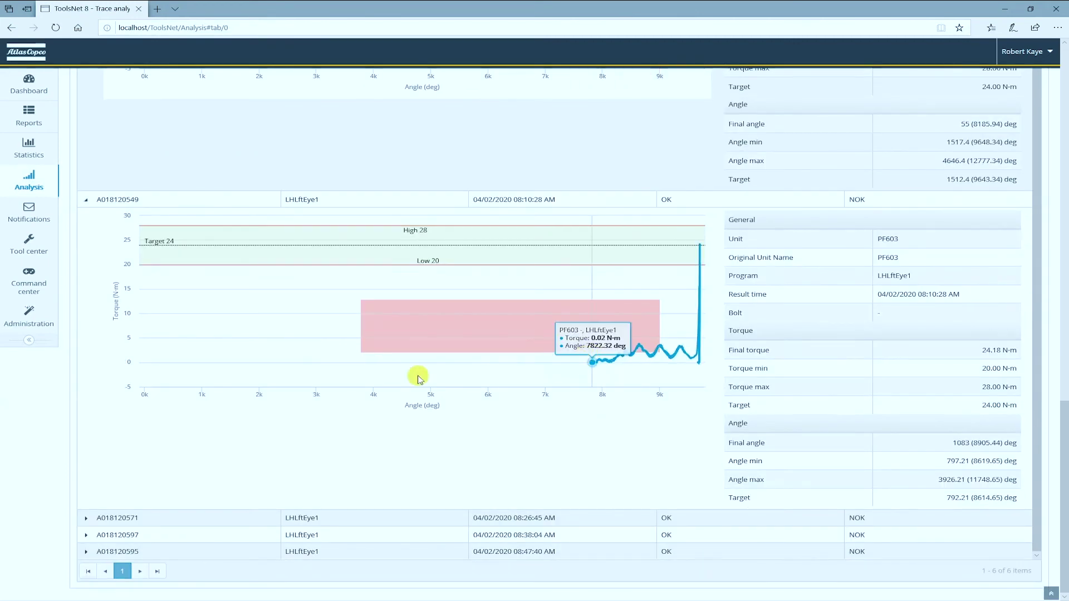
left_click(86, 518)
scroll(515, 423, "down", 2)
scroll(516, 426, "down", 3)
scroll(473, 461, "down", 1)
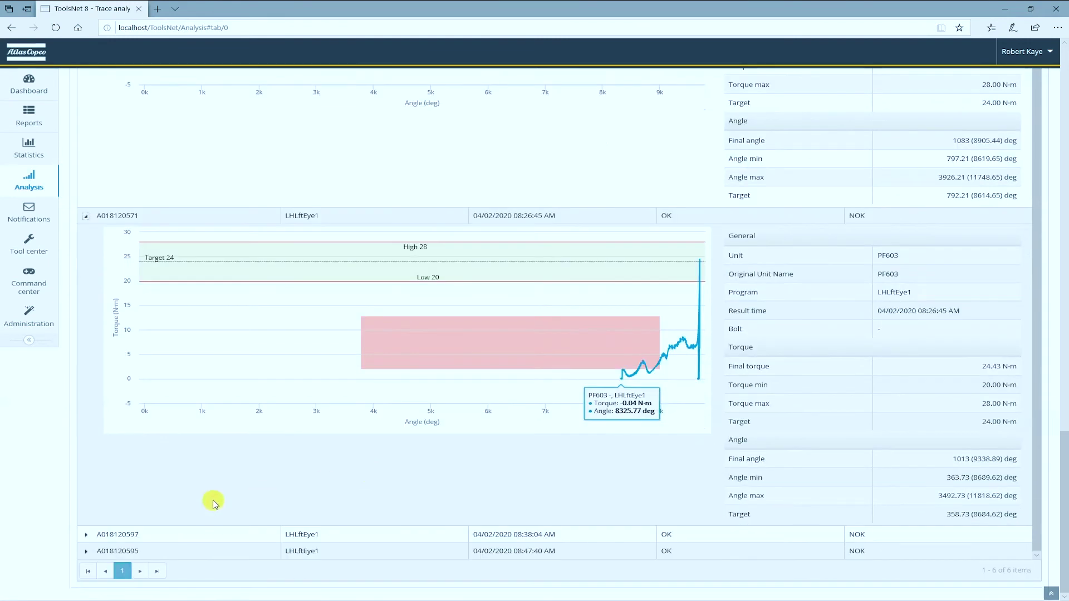
left_click(86, 535)
scroll(200, 440, "down", 3)
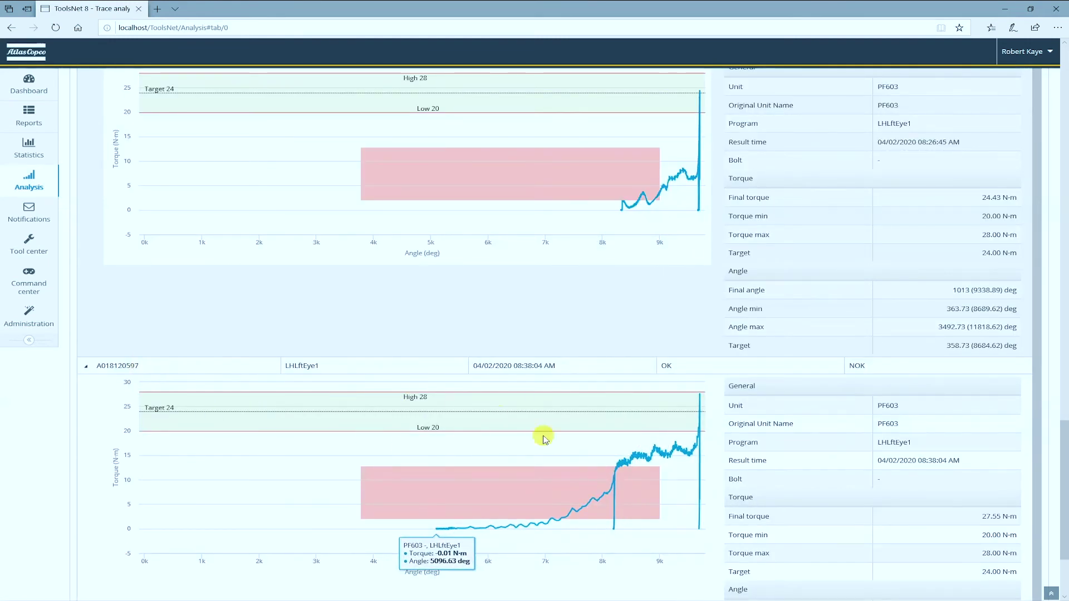
scroll(659, 445, "up", 5)
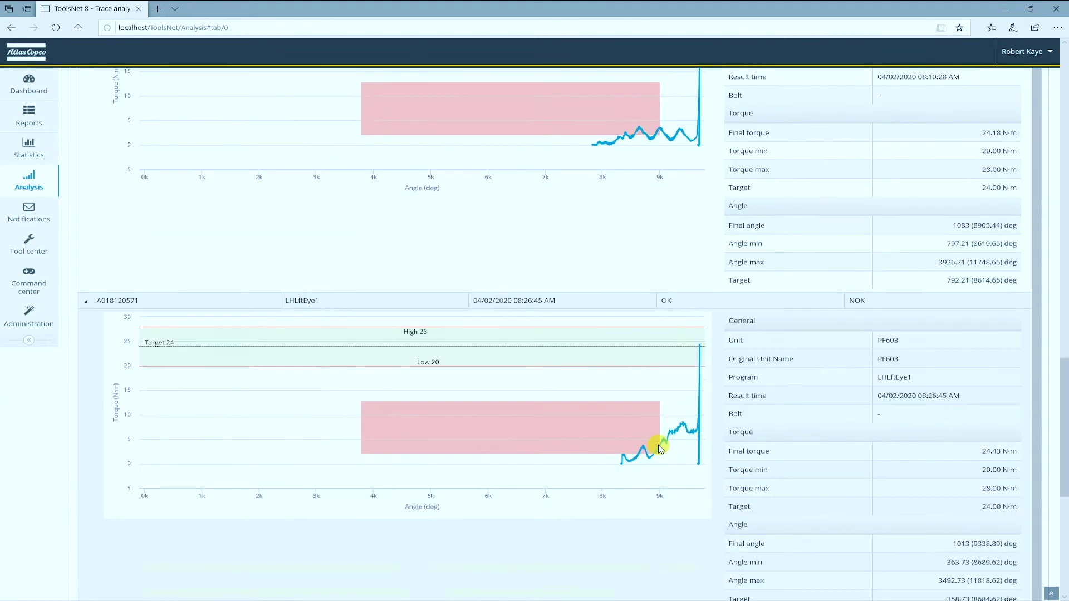
scroll(658, 445, "up", 20)
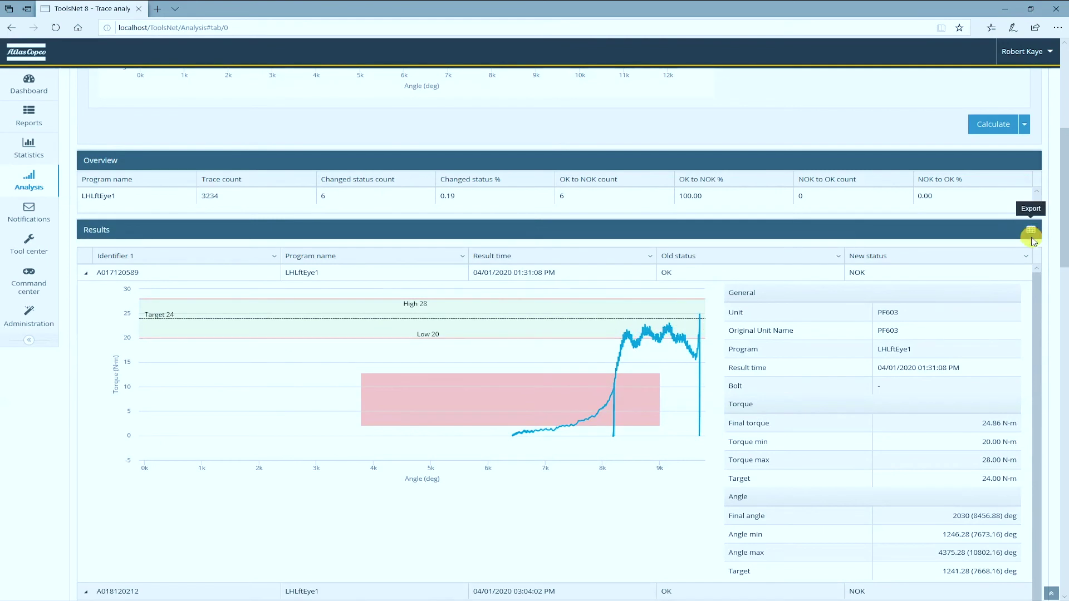
left_click(1031, 232)
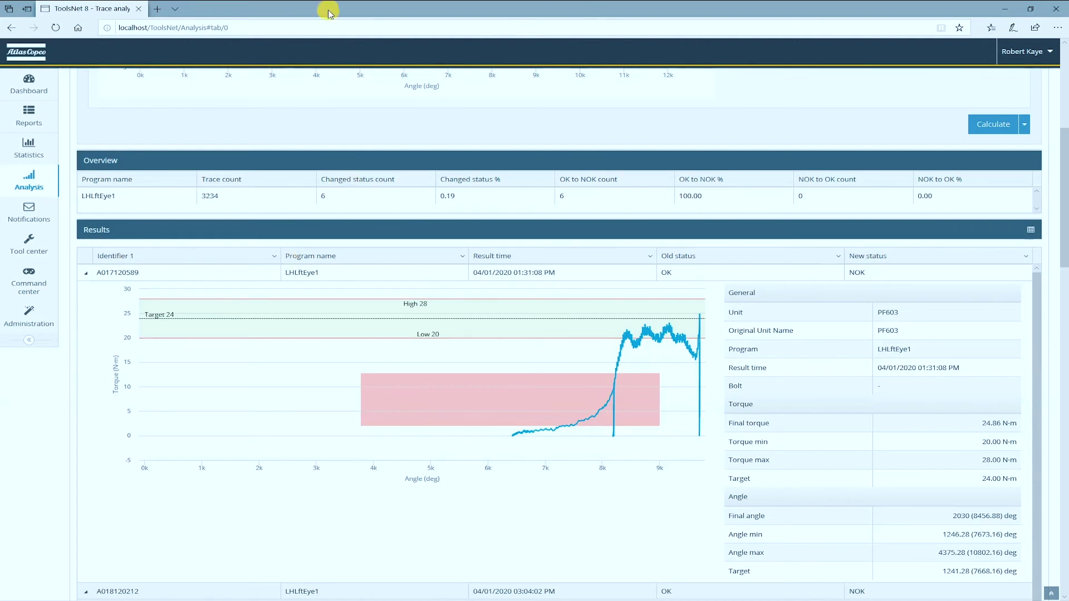
left_click_drag(139, 272, 84, 272)
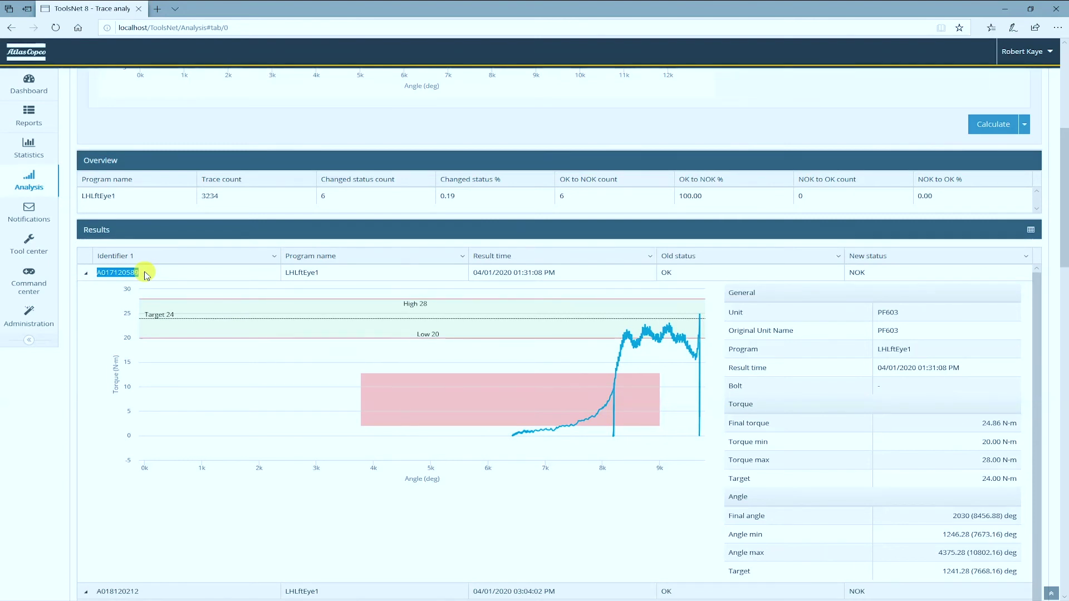
mouse_move(545, 334)
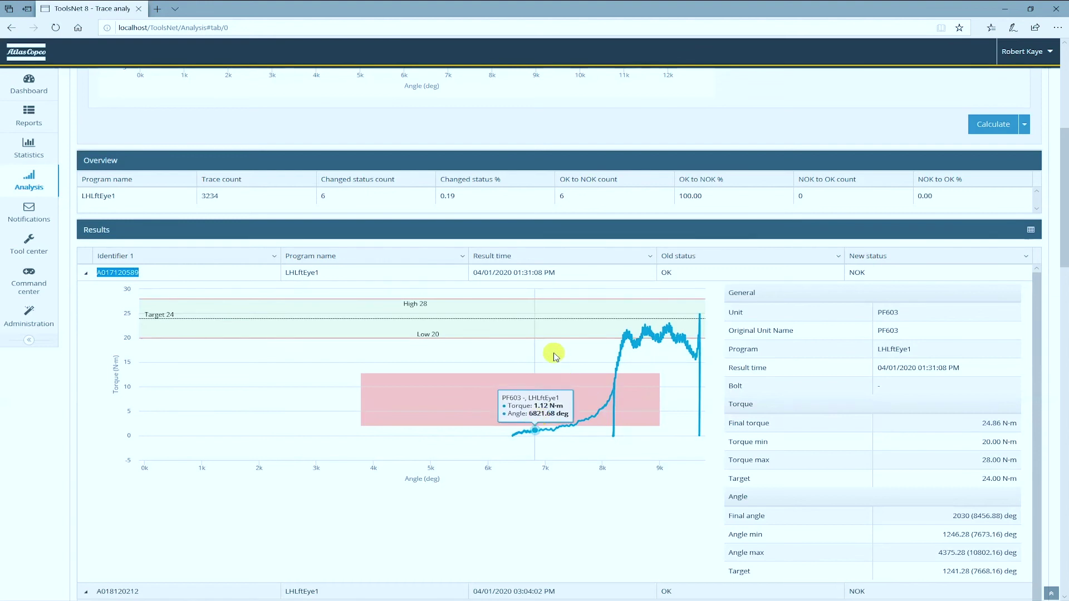
scroll(546, 333, "up", 5)
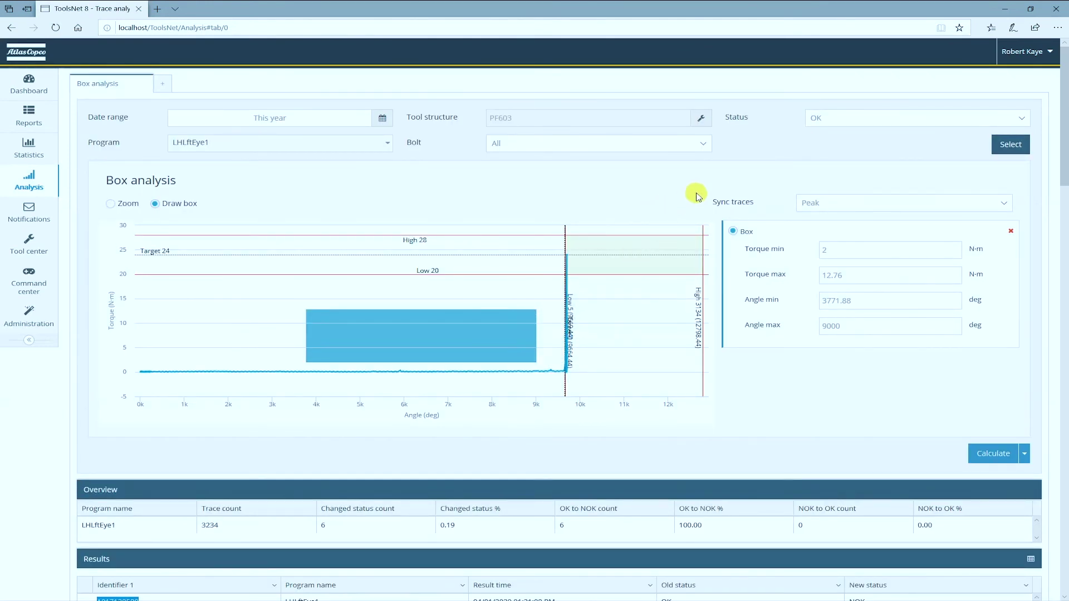
Save the box analysis as favorite 'Test', then open a new analysis tab listing it
left_click(1024, 453)
left_click(997, 476)
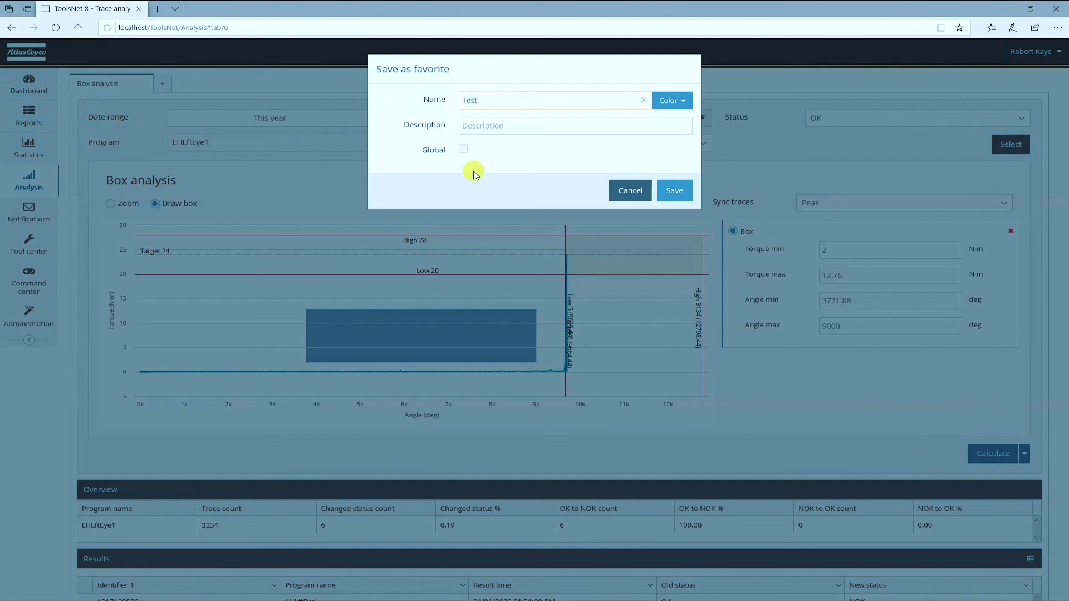
left_click(674, 190)
left_click(162, 83)
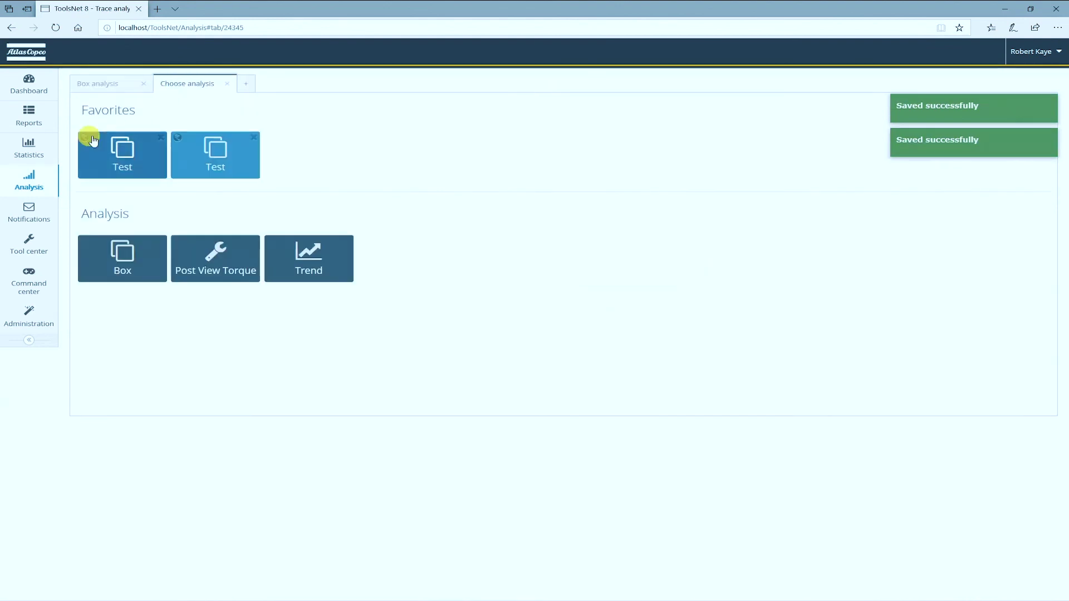
Create a new Box analysis notification in Notifications based on the Test favorite
left_click(32, 179)
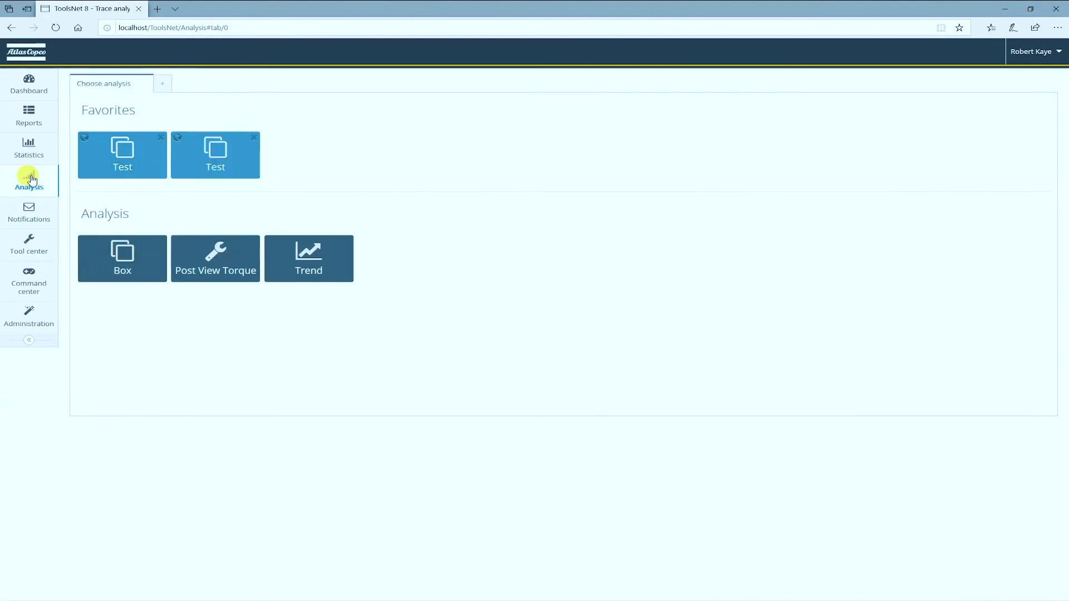
left_click(39, 213)
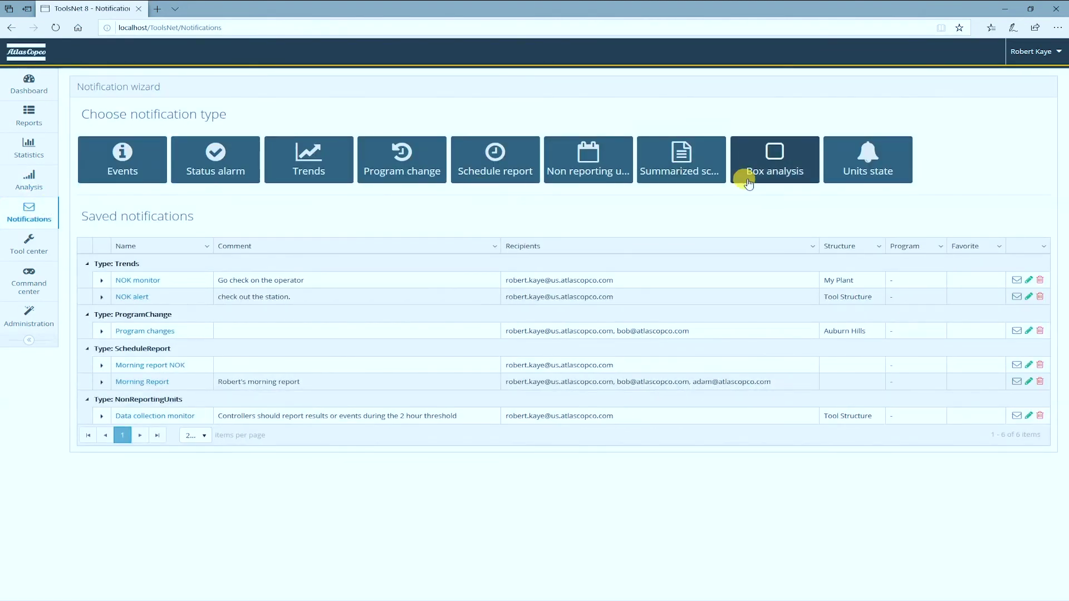
left_click(779, 171)
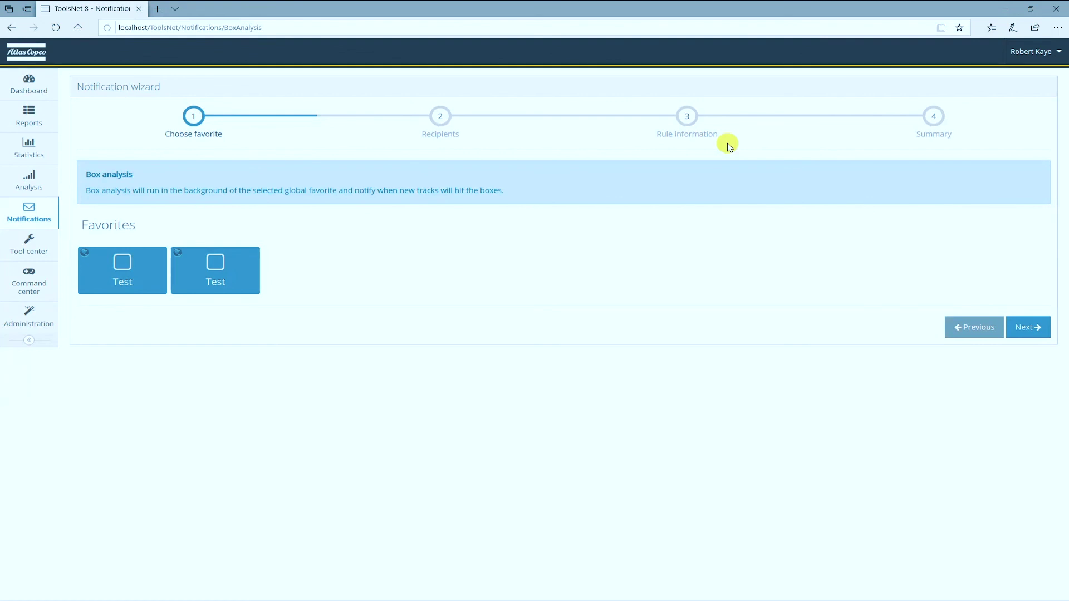
left_click(243, 278)
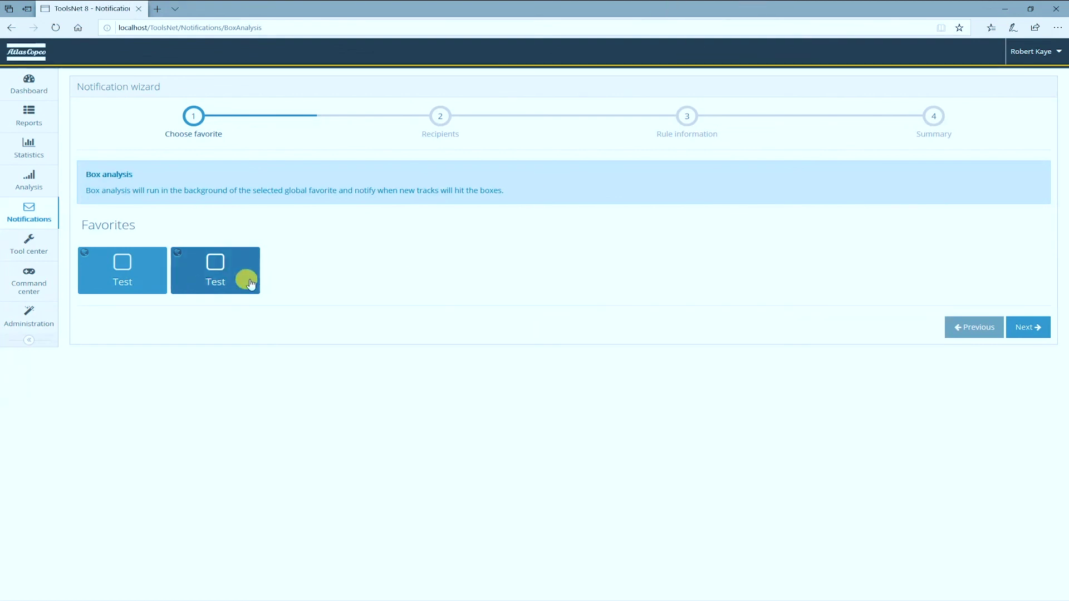
left_click(1024, 332)
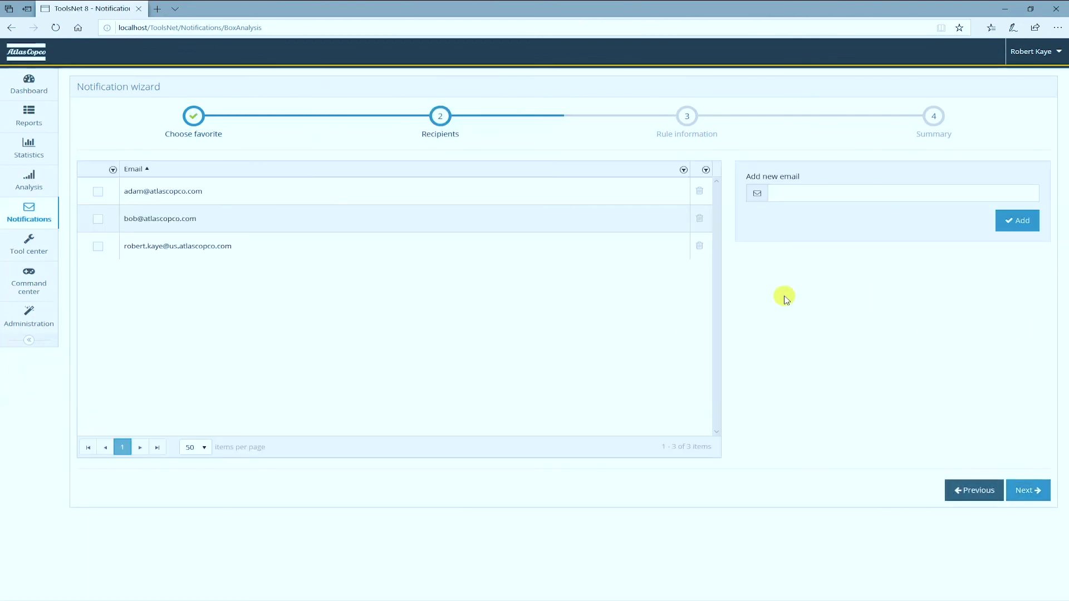
Add the third e-mail address as recipient, name the rule 'BOx analysis', and finish
left_click(98, 248)
left_click(1025, 492)
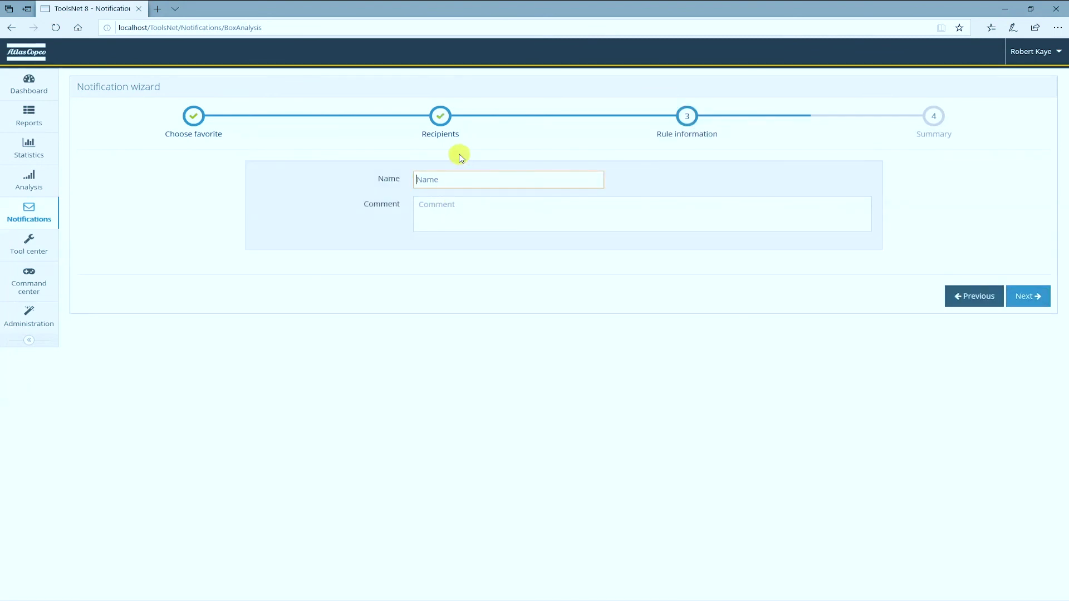
type("BOx analysis")
left_click(1034, 295)
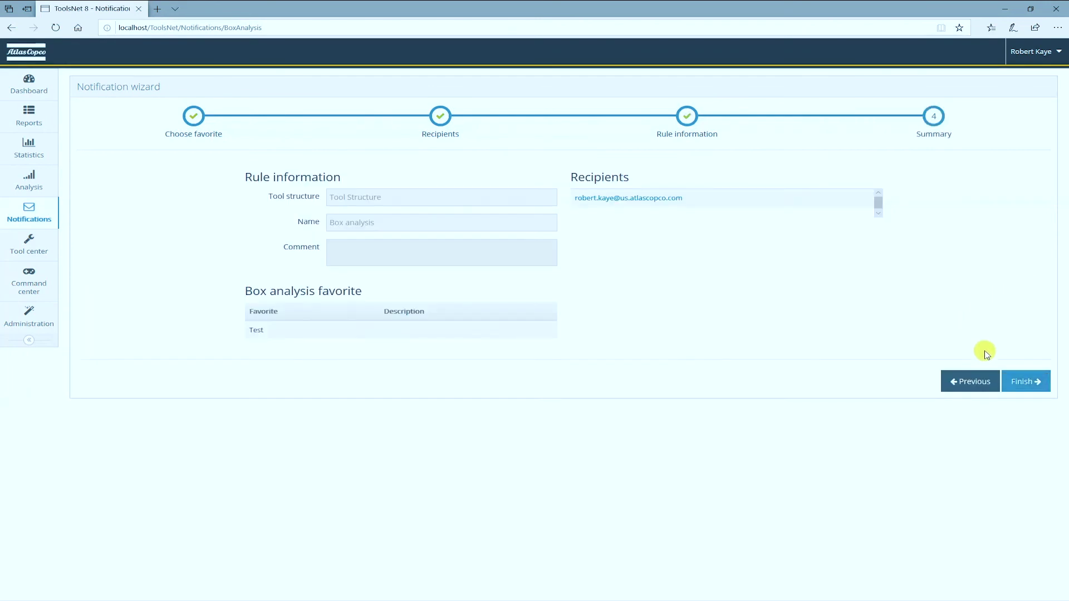
left_click(1027, 384)
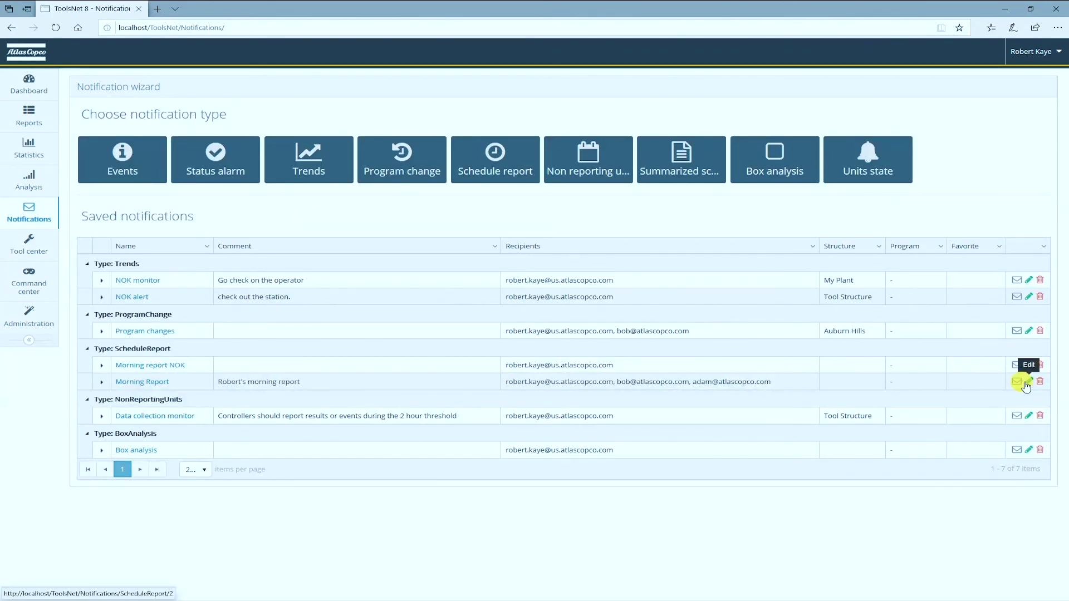